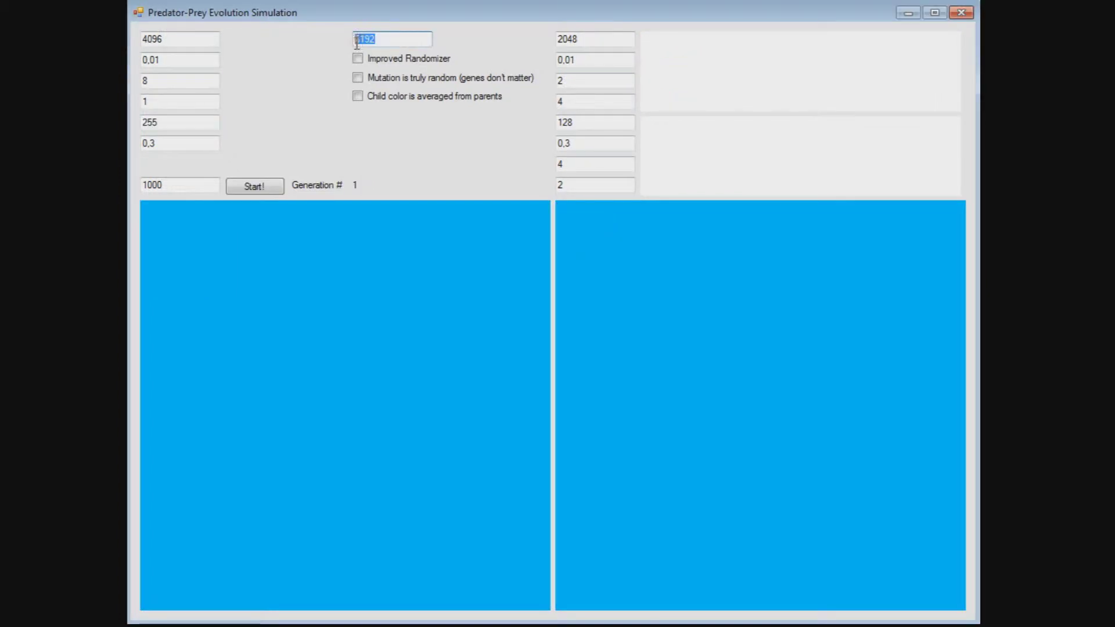
Change 8192 to 65536, enable truly random mutation, and set the left third and fourth parameters to 1 and 8.
type("65536")
left_click(357, 77)
double_click(174, 80)
type("1")
double_click(154, 101)
type("8")
Set the right-hand third and fourth parameters to 1 and 8 and start the run.
key("Tab")
type("1")
double_click(612, 102)
type("8")
left_click(242, 185)
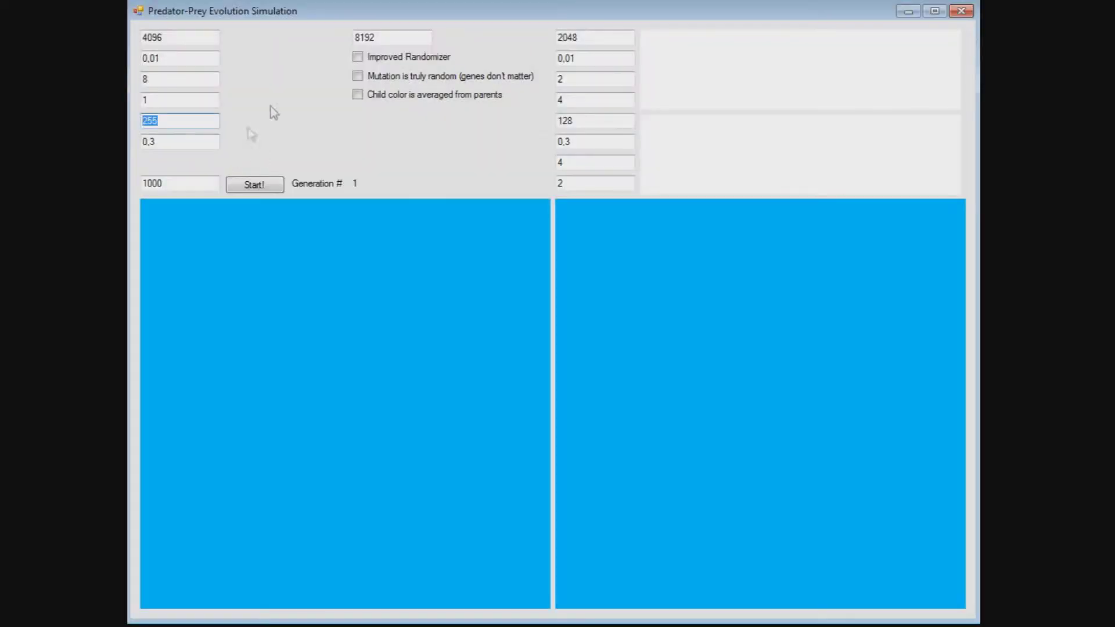
Enter 255, 8 and 4 in the right-hand fifth, seventh and eighth fields and start a new run.
key("Tab")
type("255")
key("Tab")
type("8")
key("Tab")
type("4")
left_click(255, 186)
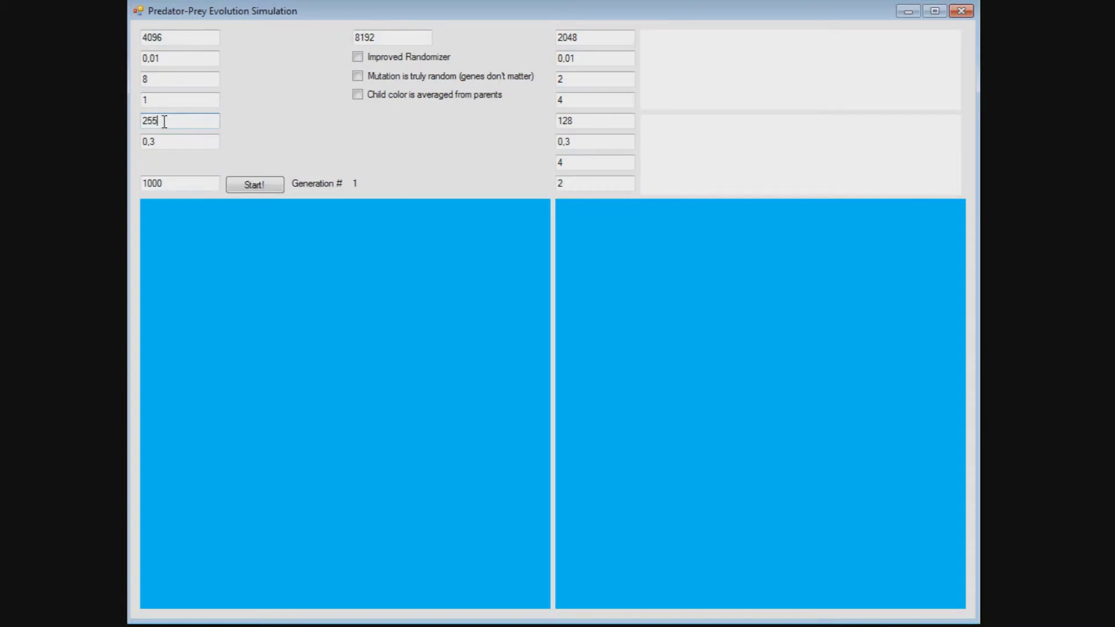
Enter 0, 8 and 4 in the parameter fields and start a new run.
key("shift+Home")
type("0")
key("Tab")
key("Tab")
key("Tab")
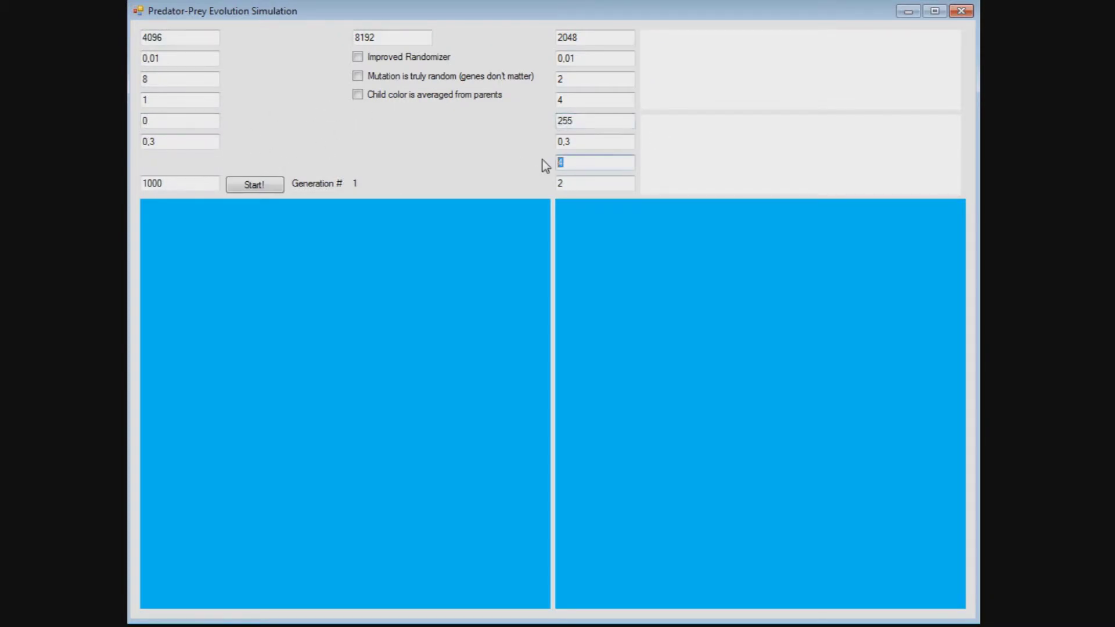
type("8")
key("Tab")
type("4")
key("Tab")
key("Return")
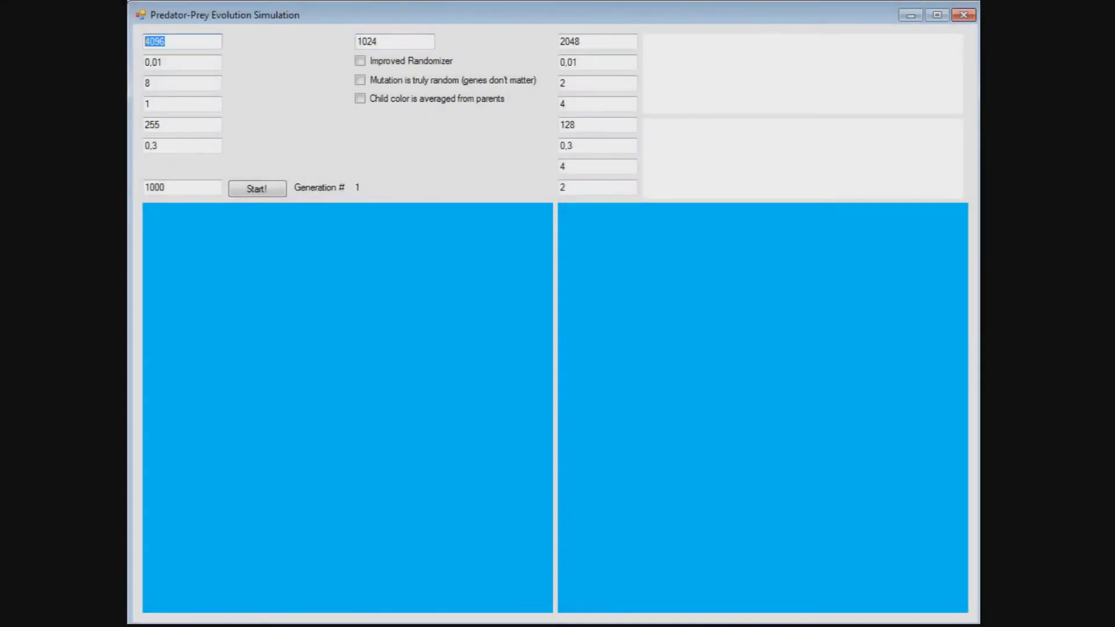
Lower the top values to 512 and 256 and start the smaller run.
type("512")
key("Tab")
type("256")
key("Return")
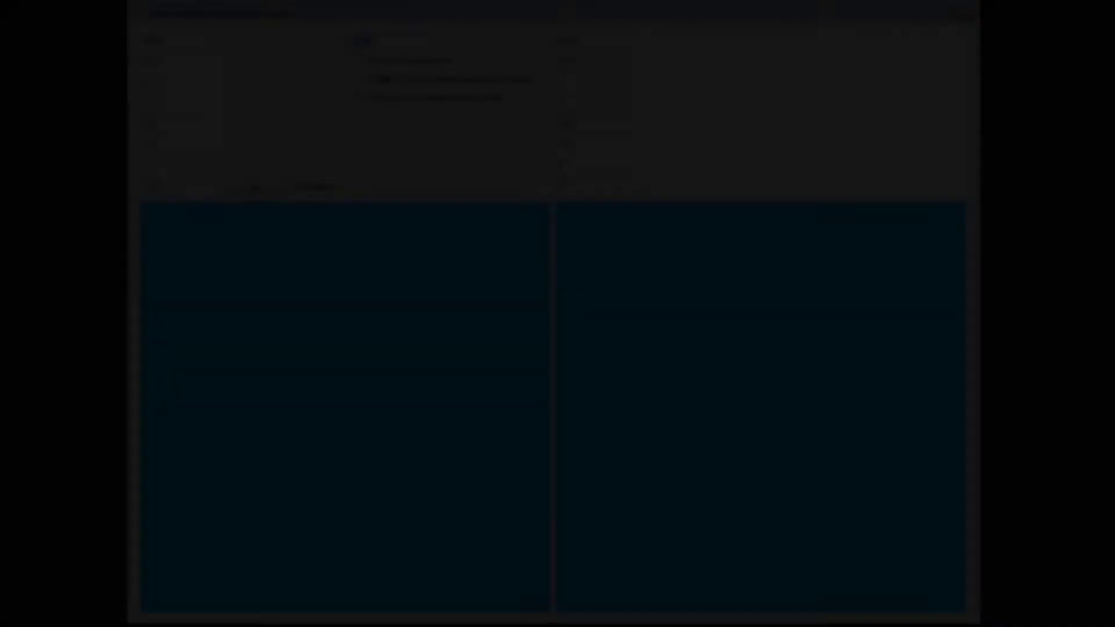
Enter 128 and 64 in the top fields and start the even smaller run.
type("128")
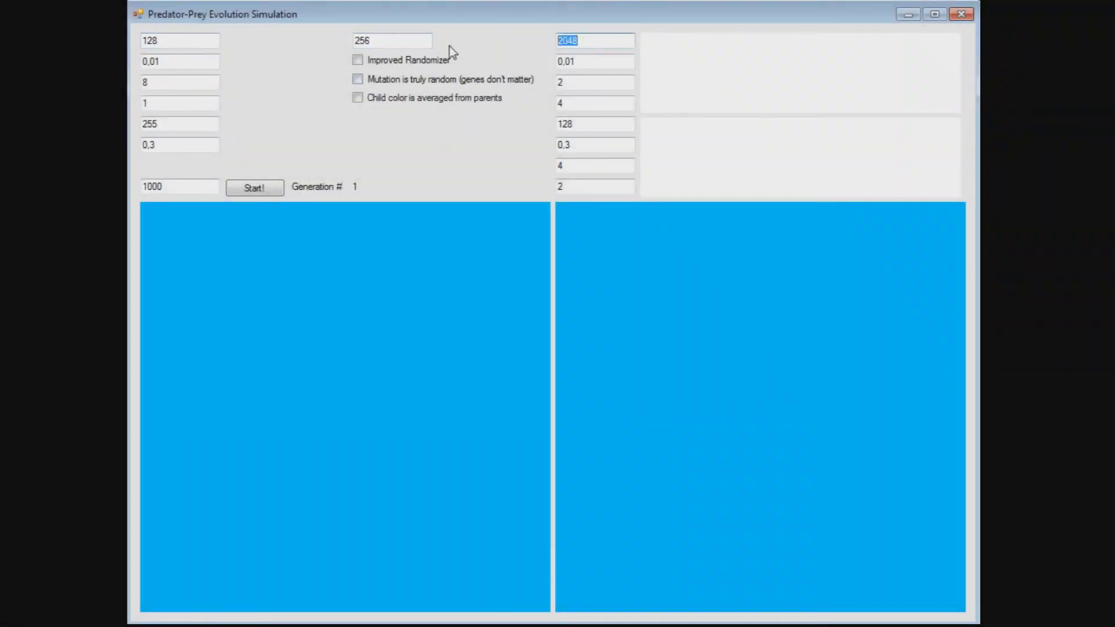
type("64")
key("Return")
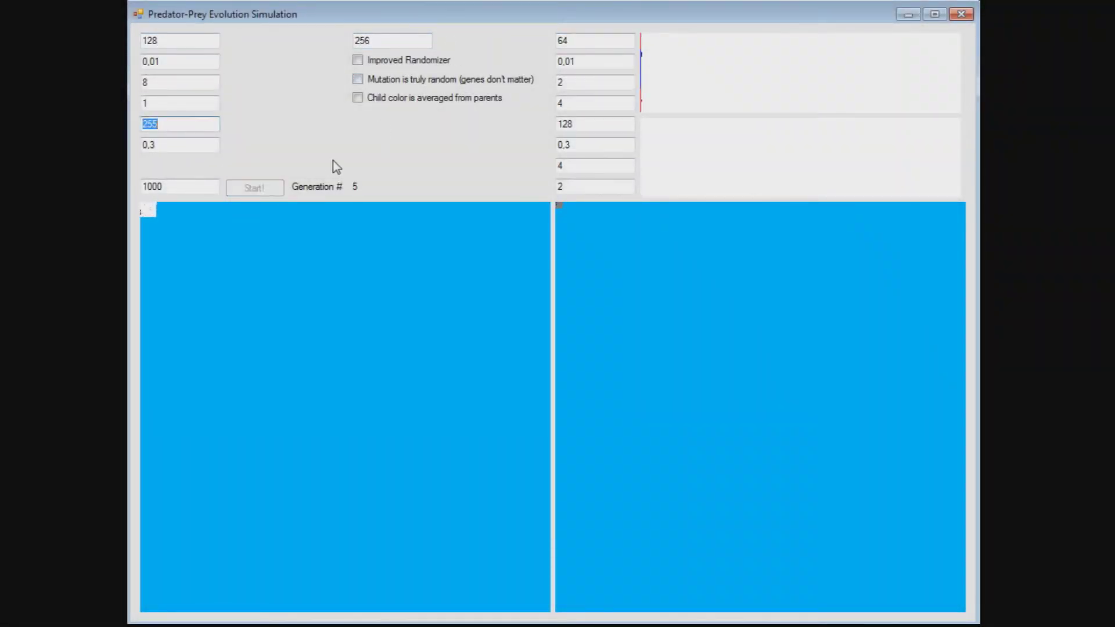